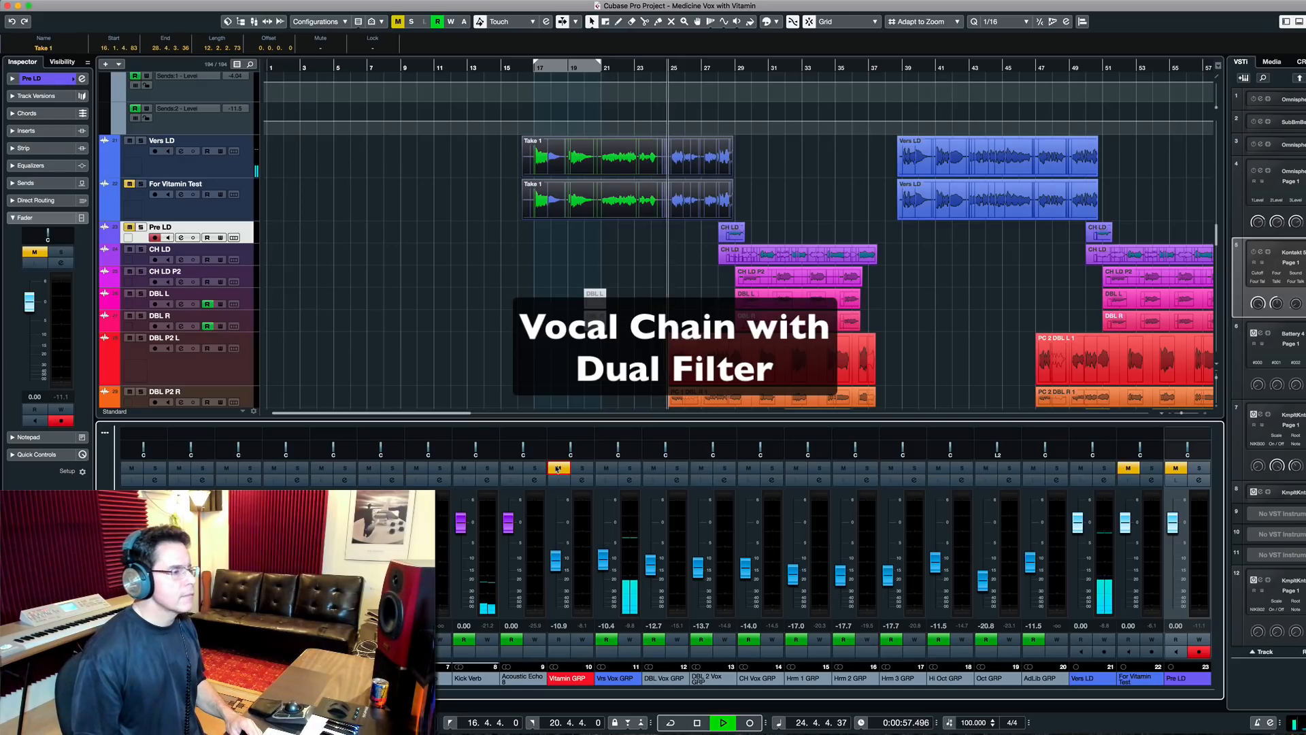
# Step: Play the verse vocal through the Dual Filter and Vitamin chains, opening the Vrs Vox GRP channel settings to compare them
pyautogui.press('space')
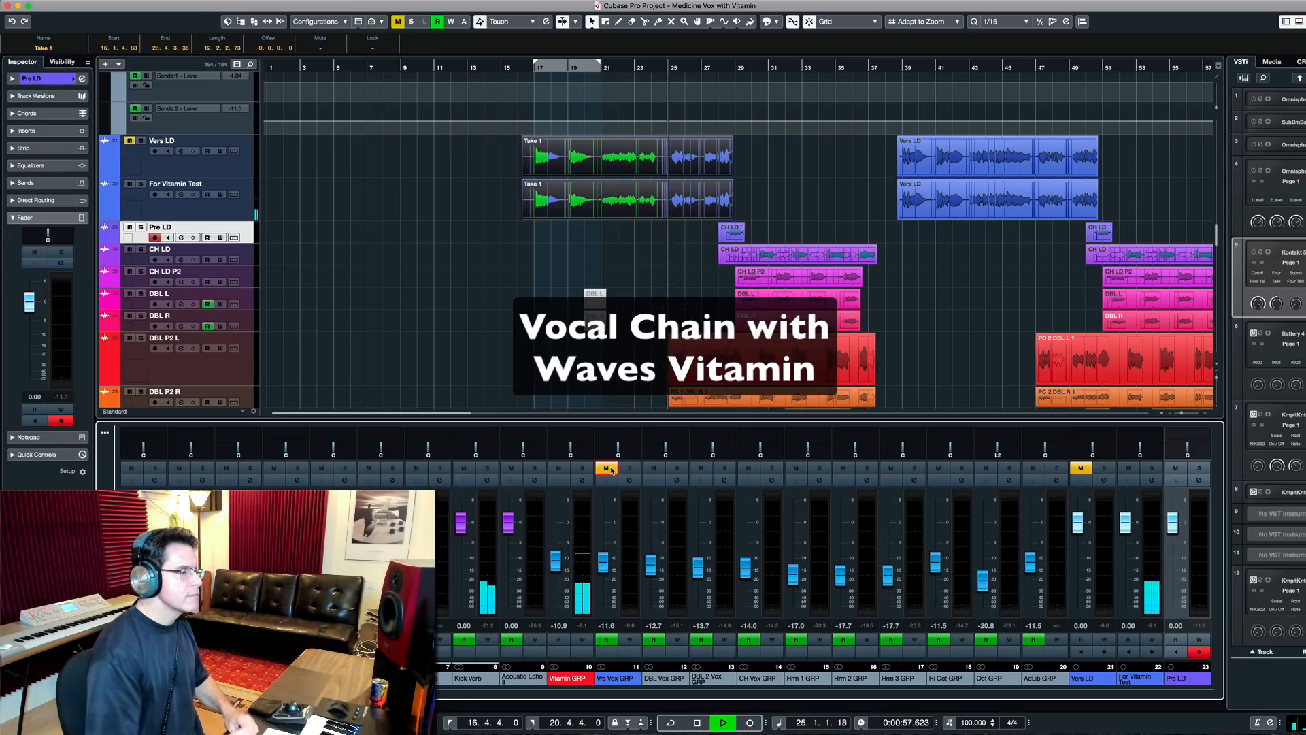
pyautogui.press('space')
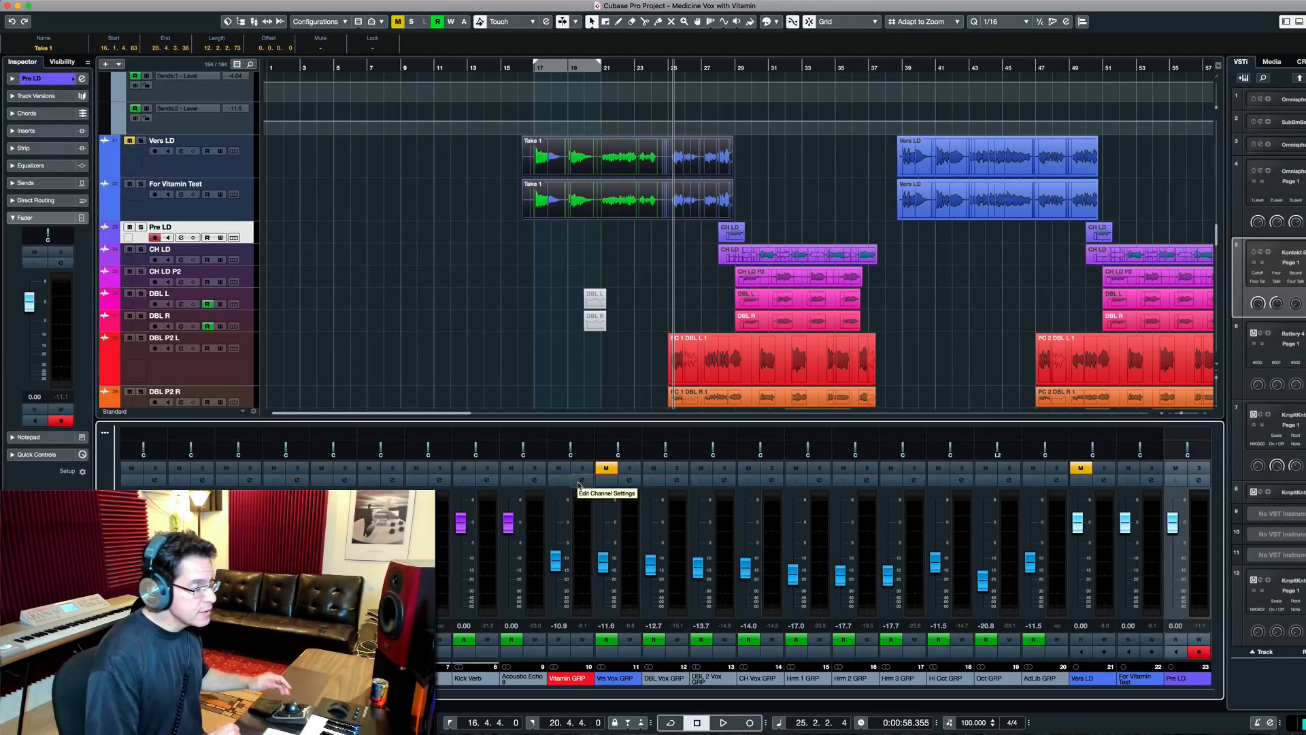
pyautogui.click(629, 480)
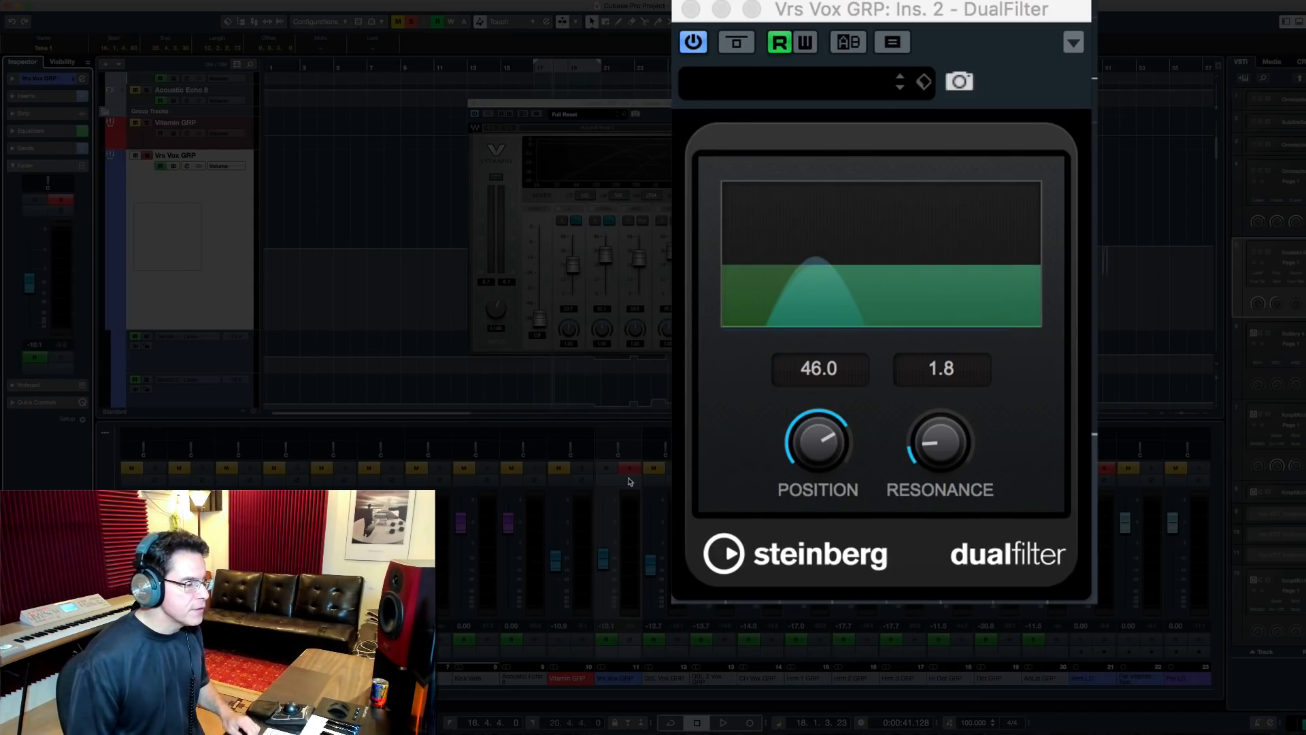
pyautogui.press('space')
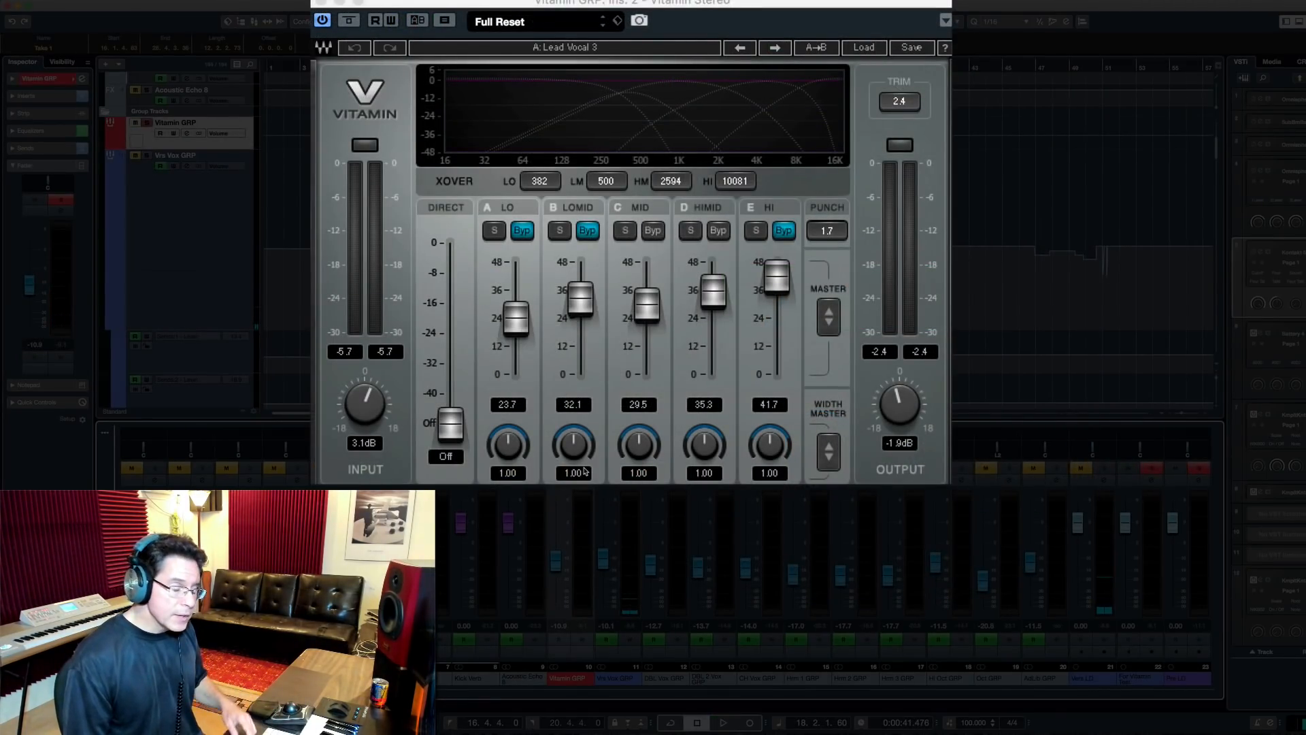
pyautogui.press('space')
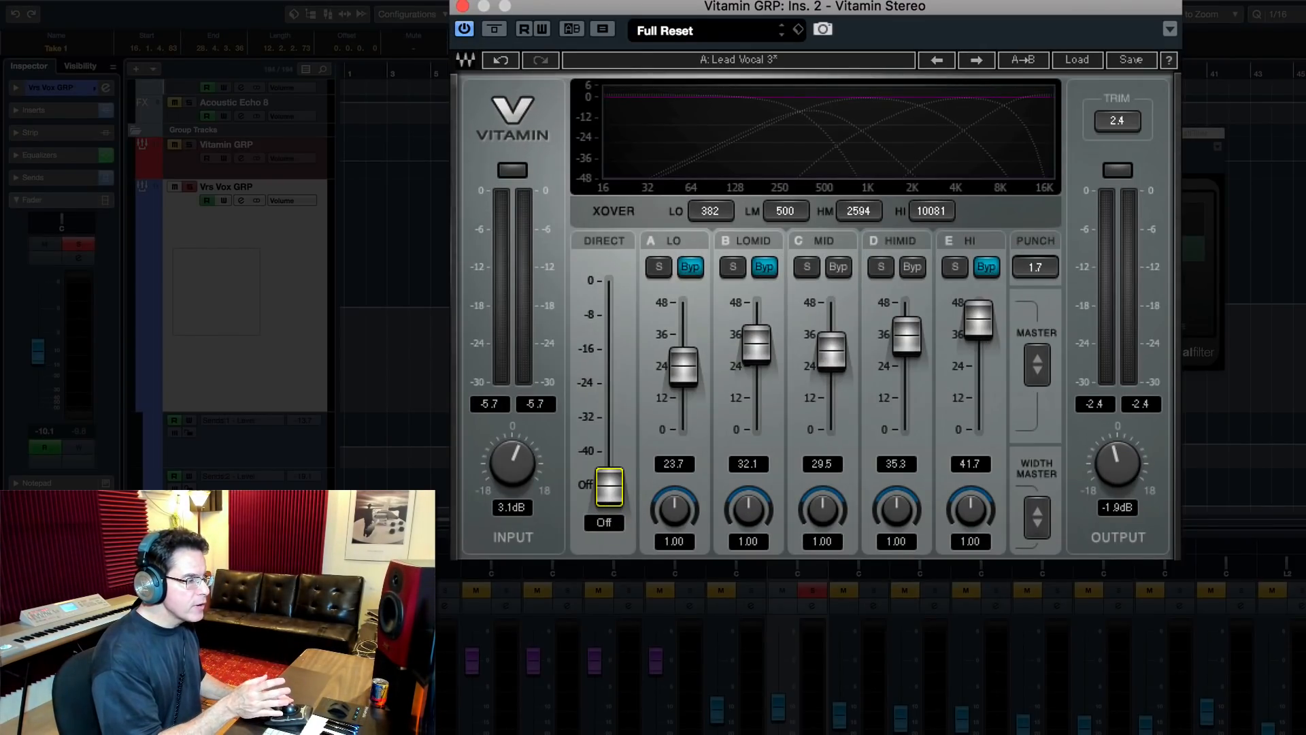
# Step: Try raising the Direct fader in the Vitamin plug-in to -1.3, and return it to Off
pyautogui.moveTo(609, 487); pyautogui.dragTo(609, 287)
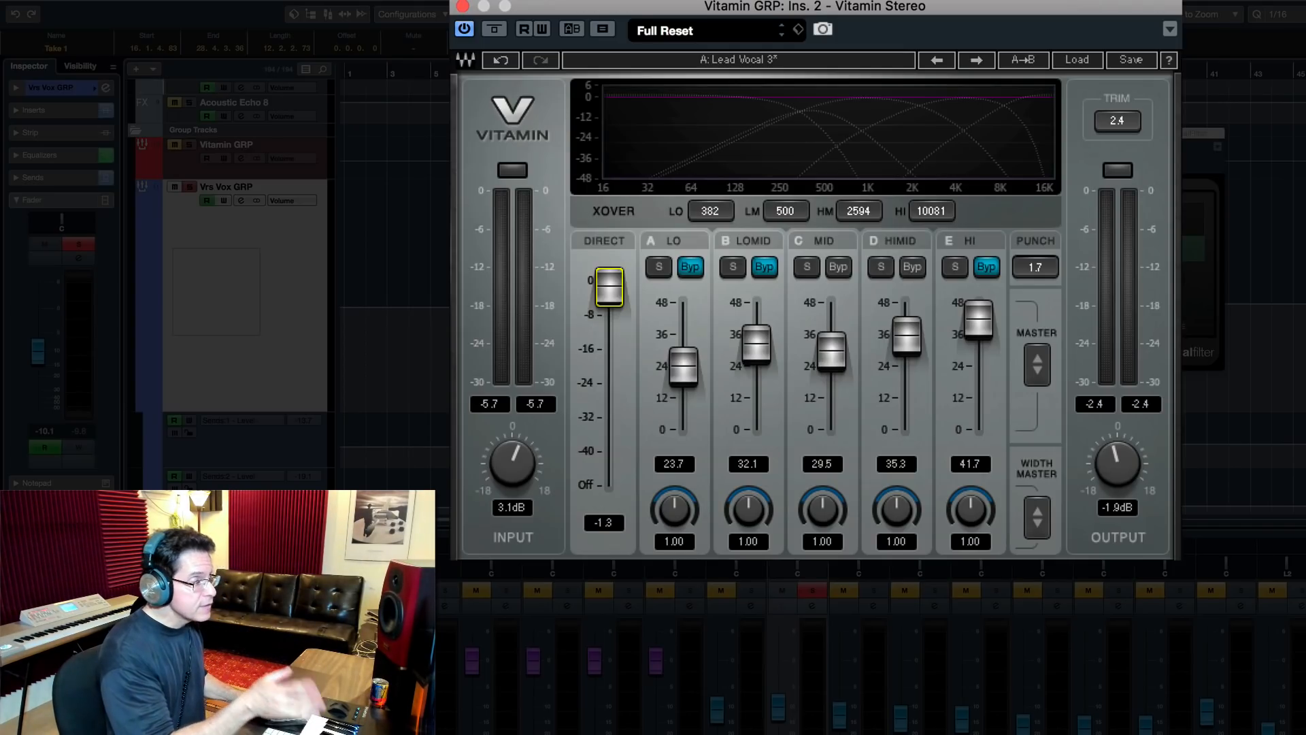
pyautogui.moveTo(609, 287); pyautogui.dragTo(608, 500)
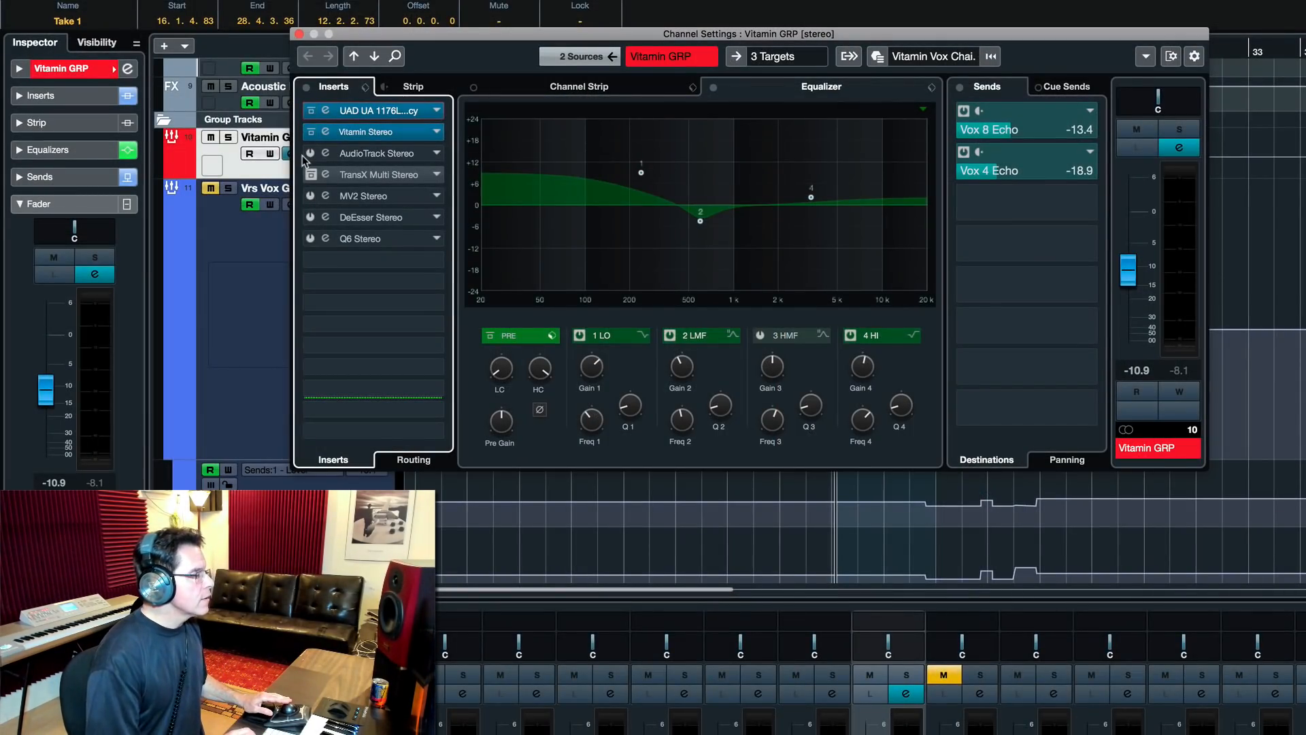
# Step: Activate the AudioTrack, TransX Multi, MV2, DeEsser and Q6 inserts on the Vitamin GRP channel
pyautogui.click(306, 154)
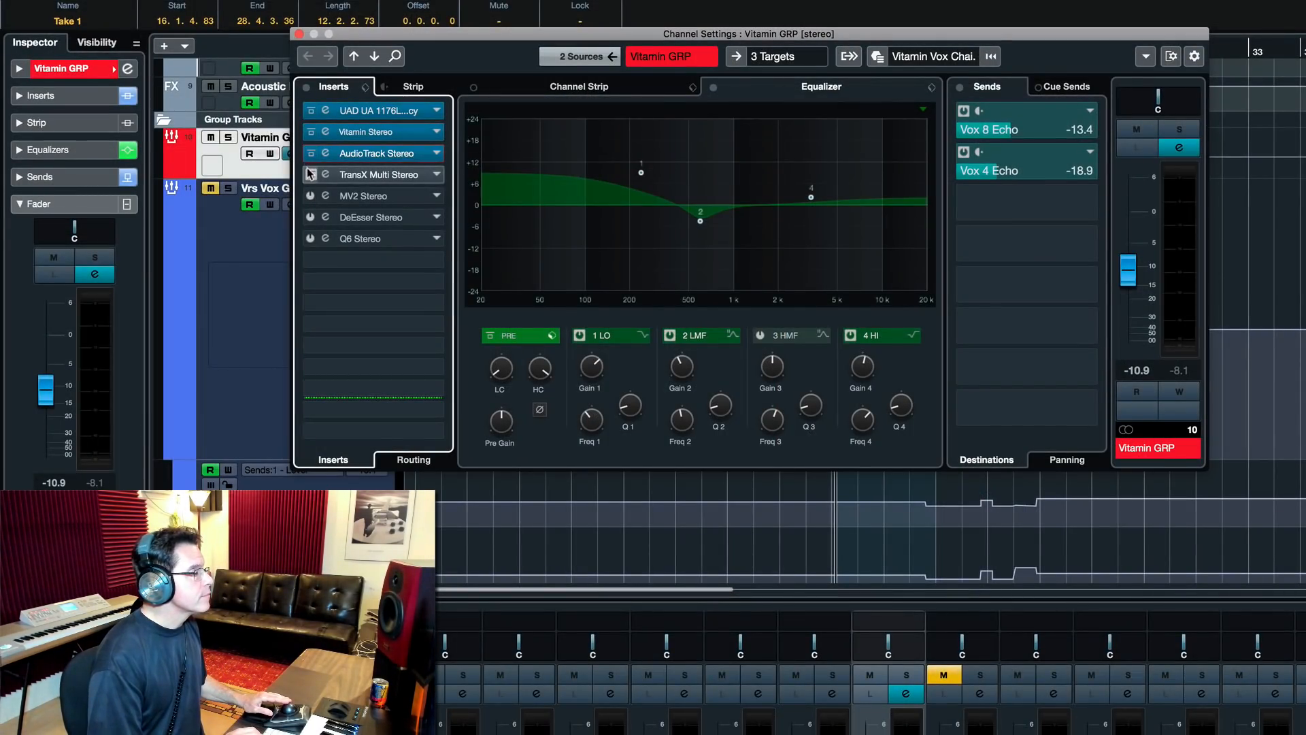
pyautogui.click(309, 174)
pyautogui.moveTo(310, 196); pyautogui.dragTo(312, 239)
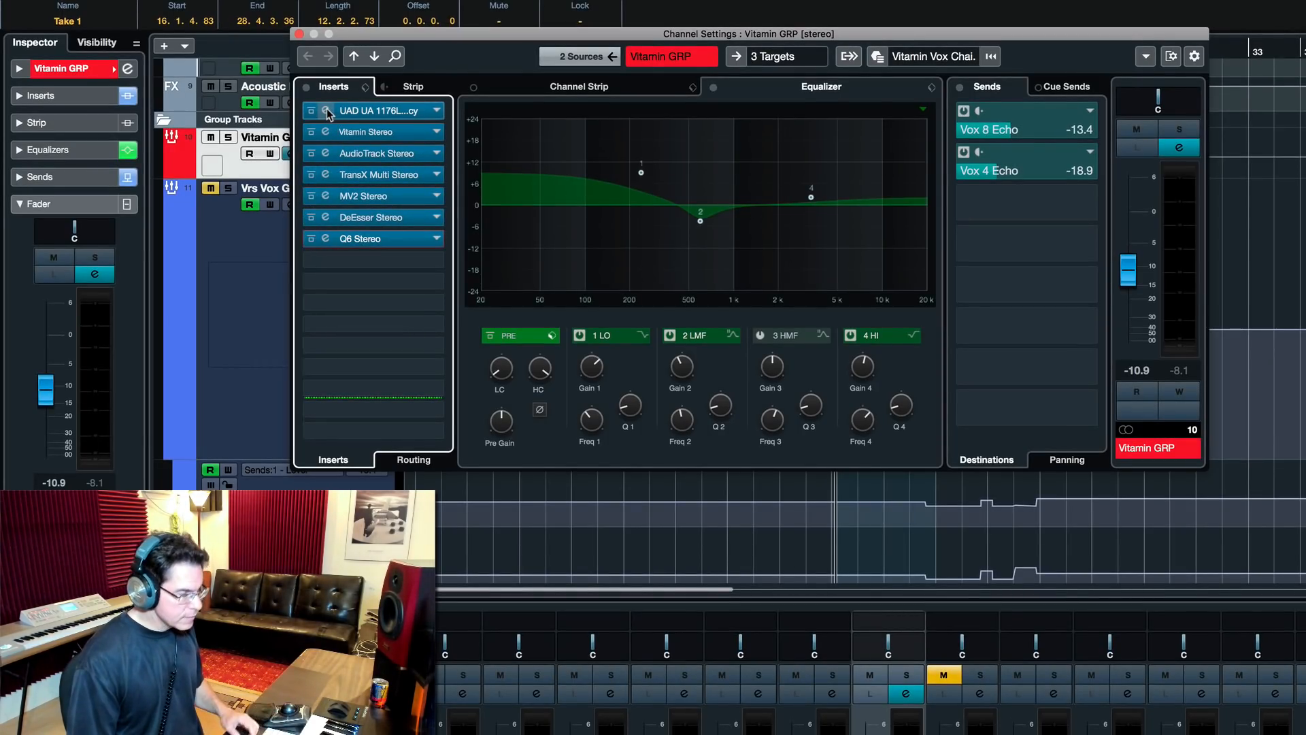
# Step: Play the vocal and open the Vitamin GRP's UAD 1176, Vitamin and AudioTrack inserts, arranging their windows side by side
pyautogui.press('space')
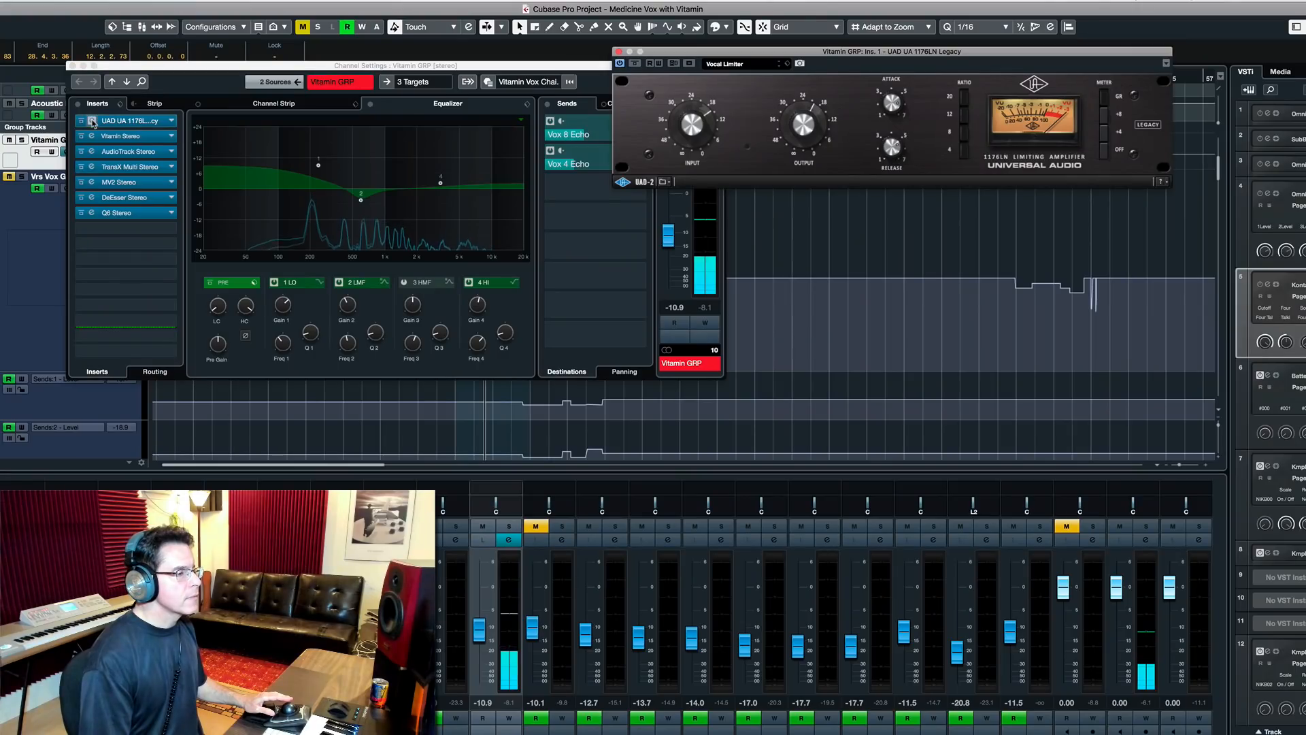
pyautogui.click(325, 108)
pyautogui.moveTo(822, 54); pyautogui.dragTo(910, 63)
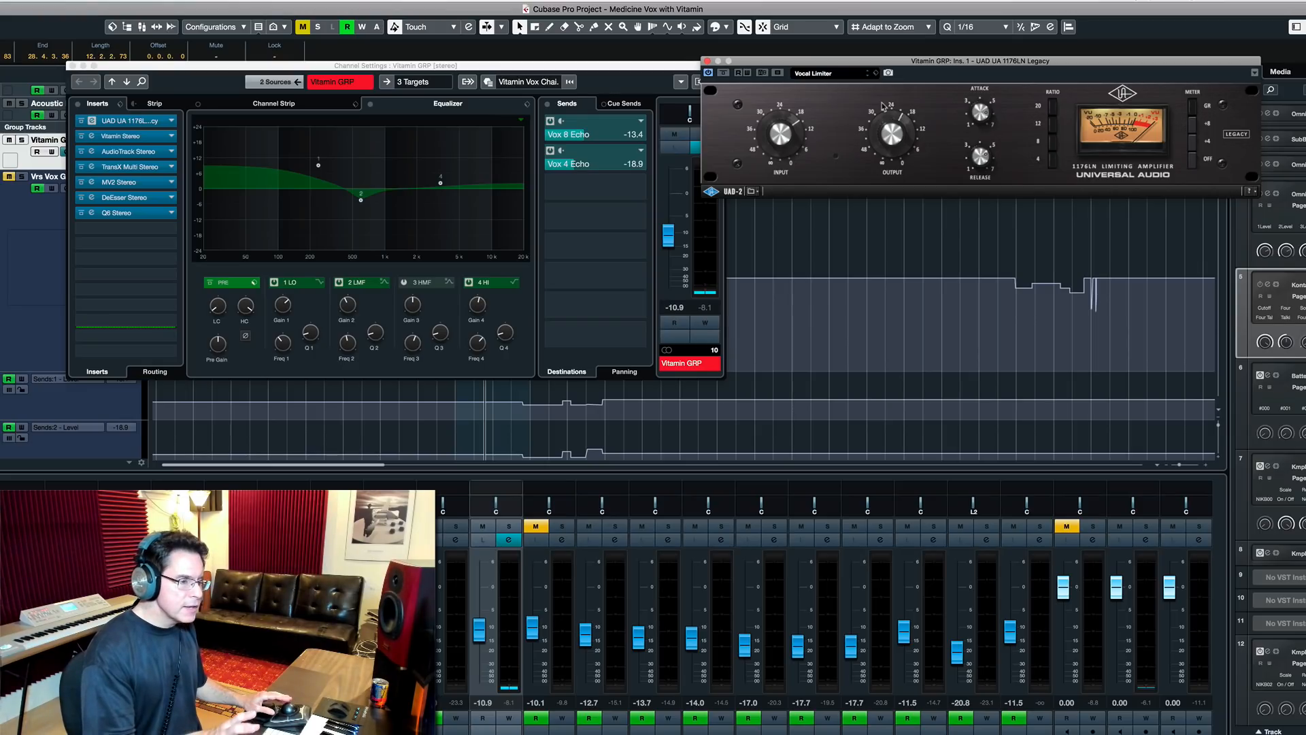
pyautogui.click(91, 136)
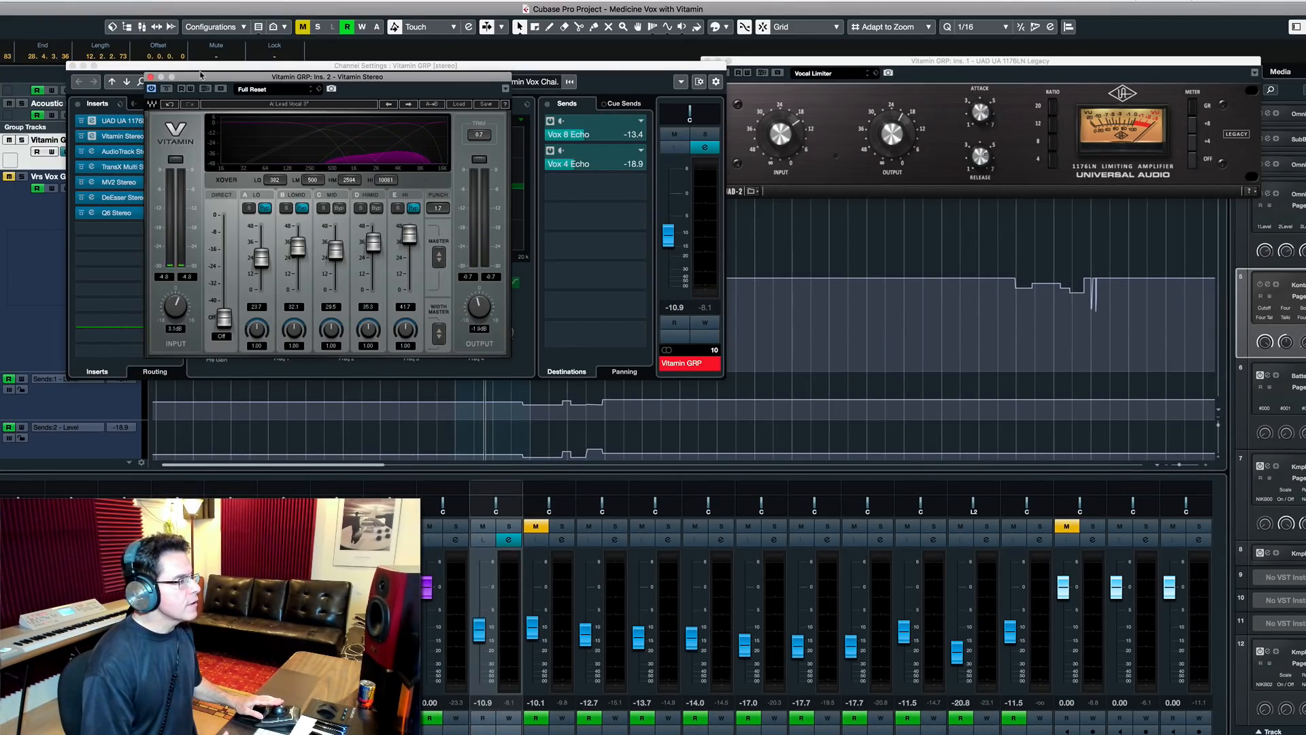
pyautogui.moveTo(200, 75); pyautogui.dragTo(944, 216)
pyautogui.click(91, 152)
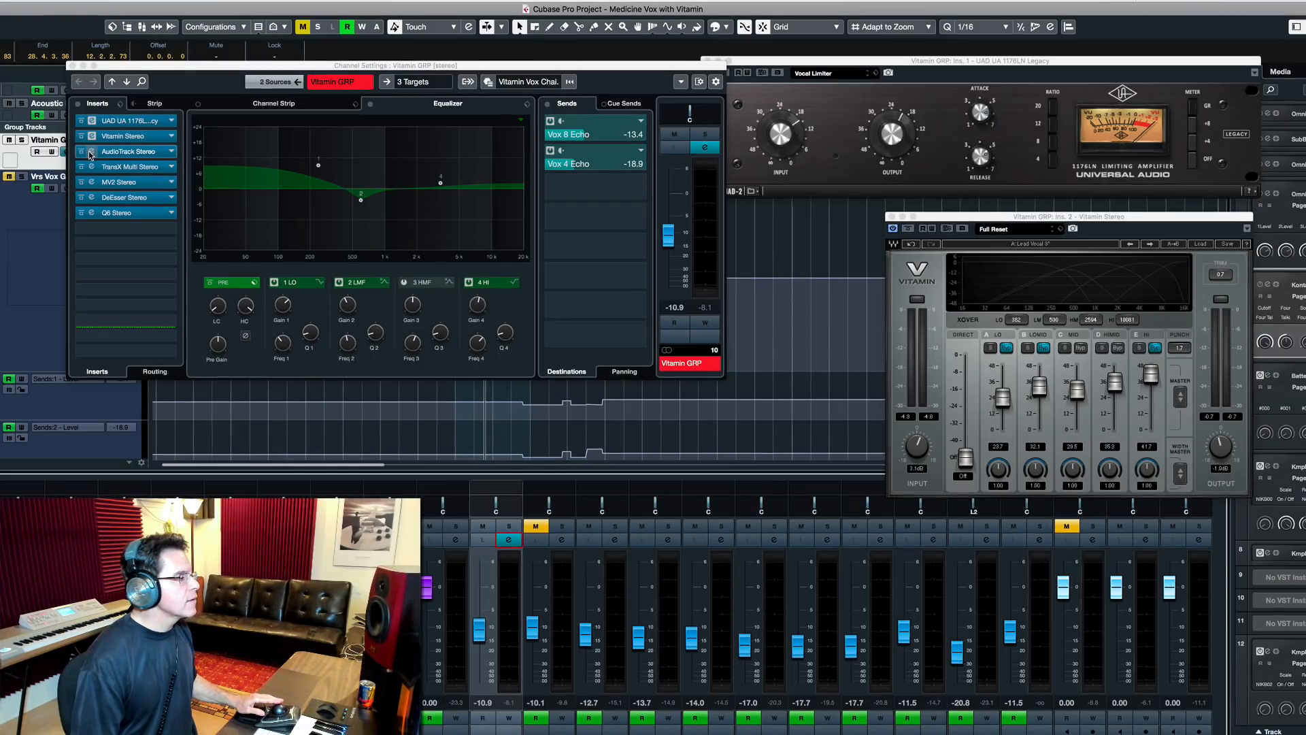
pyautogui.moveTo(905, 512); pyautogui.dragTo(905, 512)
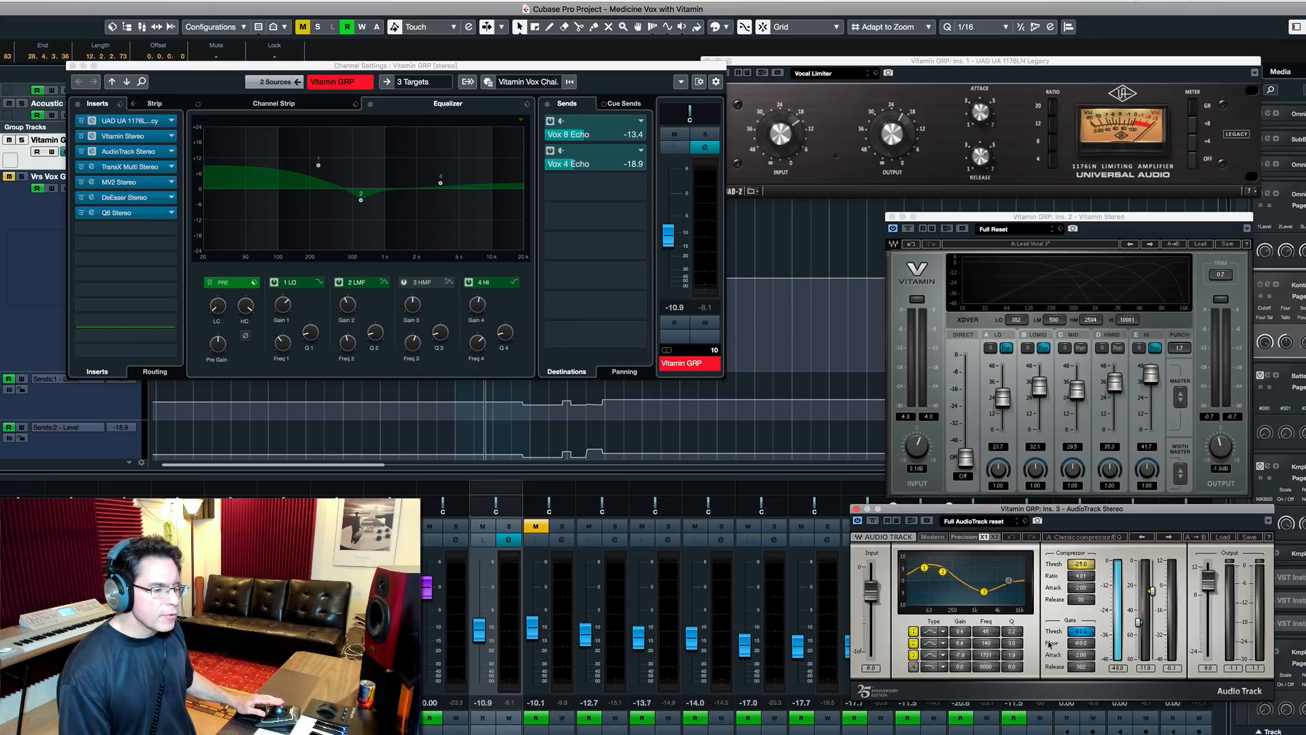
# Step: Open the TransX Multi, MV2, DeEsser and Q6 inserts, arranging their windows beside the others and playing the vocal through them
pyautogui.click(91, 167)
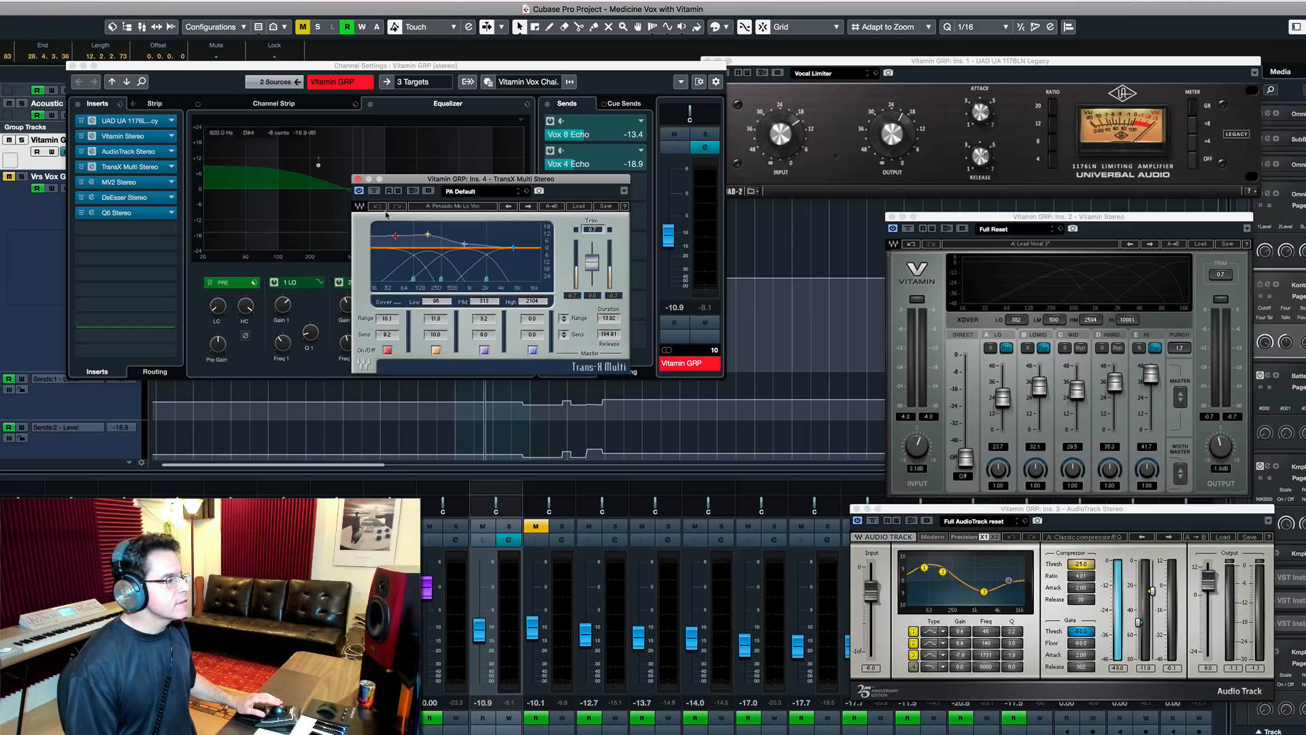
pyautogui.press('space')
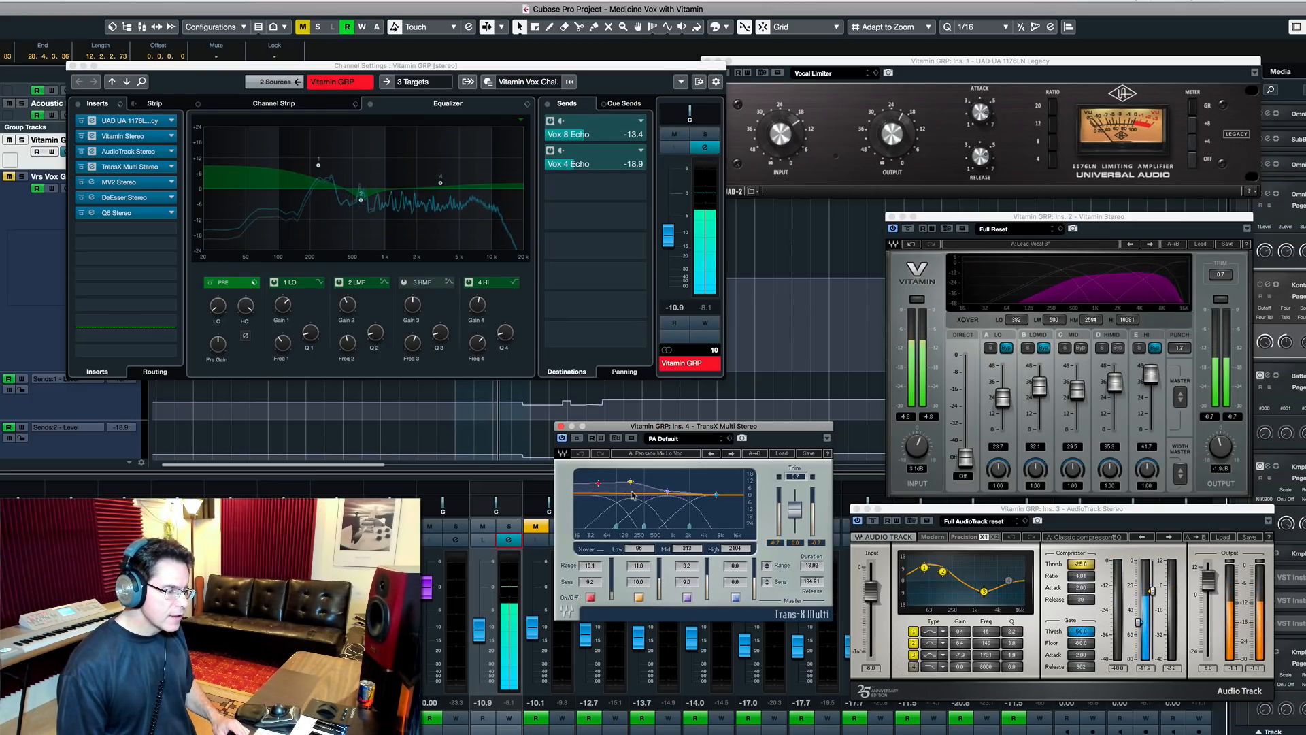
pyautogui.press('space')
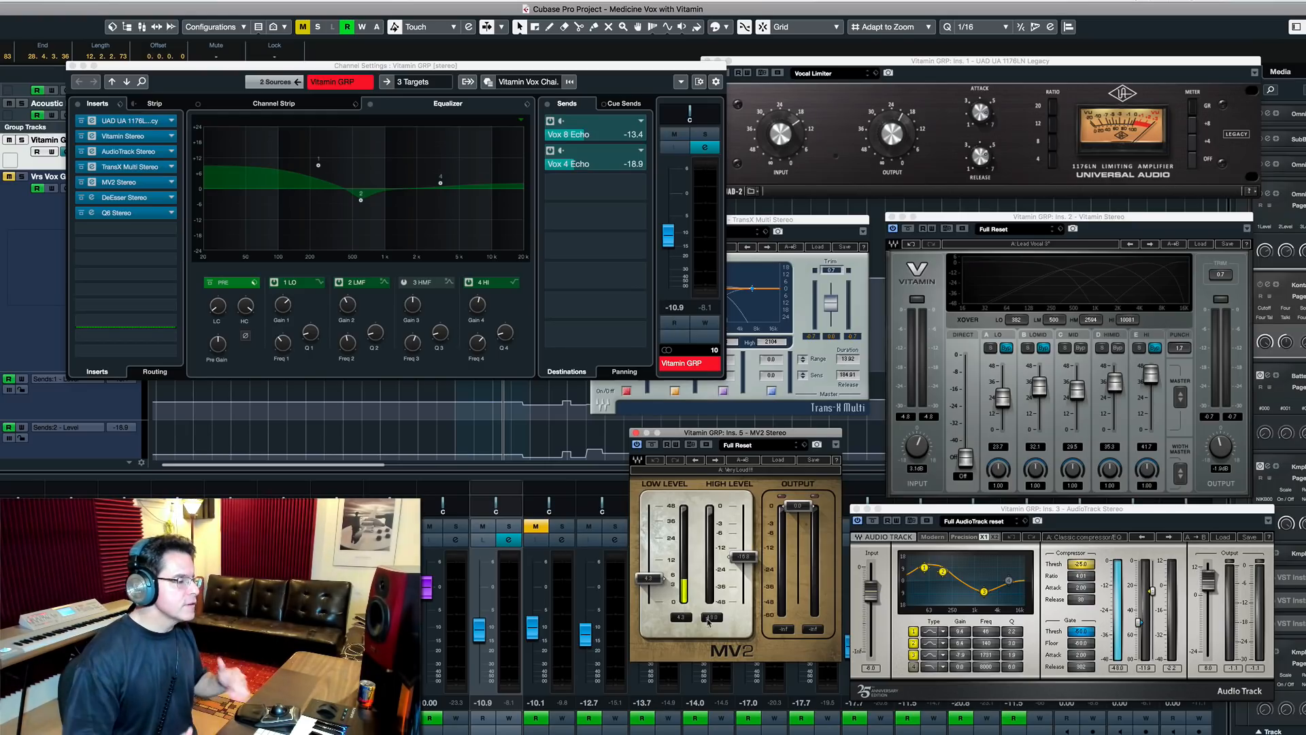
pyautogui.click(92, 197)
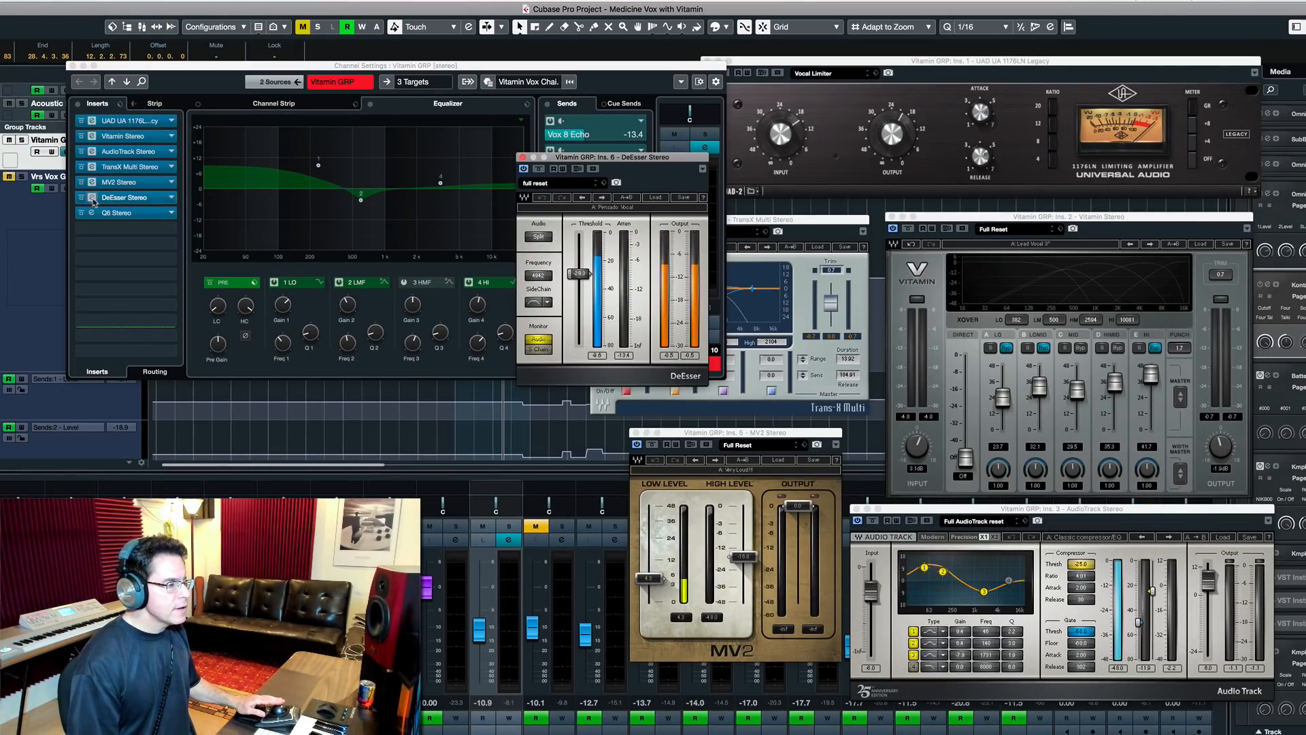
pyautogui.moveTo(561, 158); pyautogui.dragTo(473, 425)
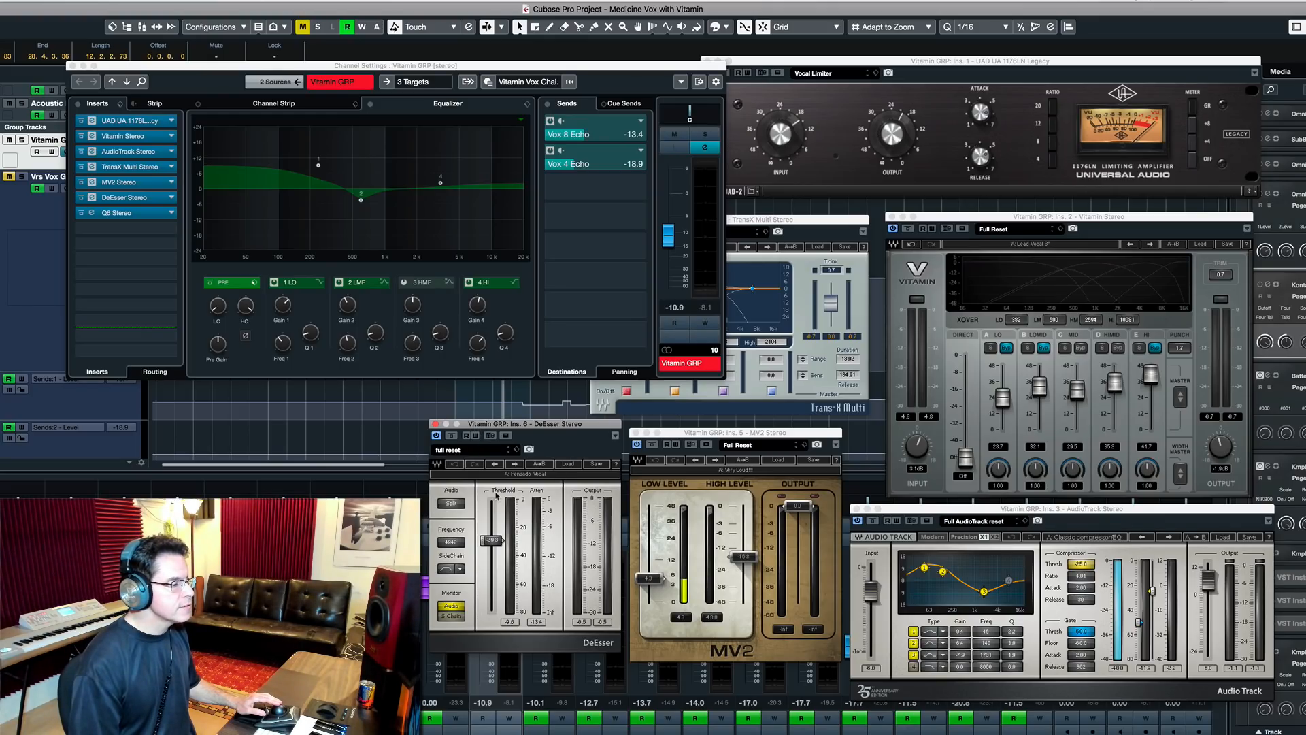
pyautogui.click(92, 213)
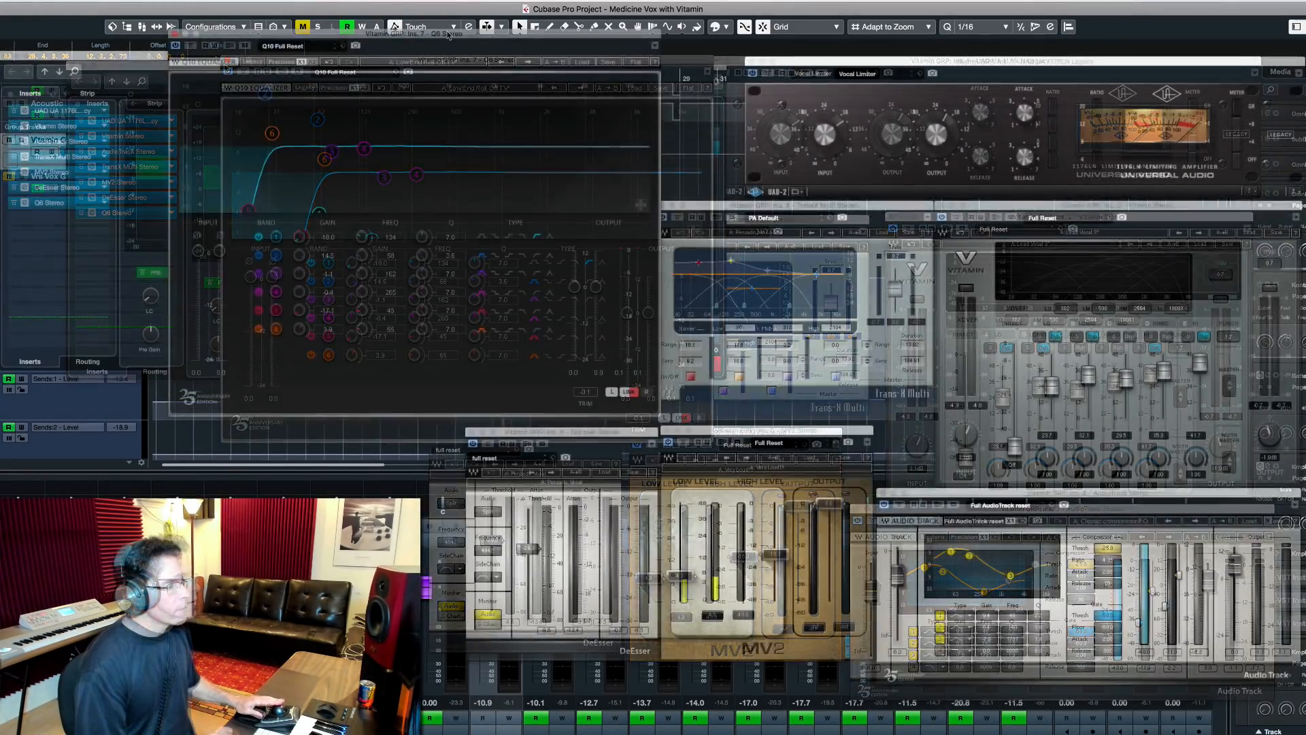
pyautogui.moveTo(449, 29); pyautogui.dragTo(443, 33)
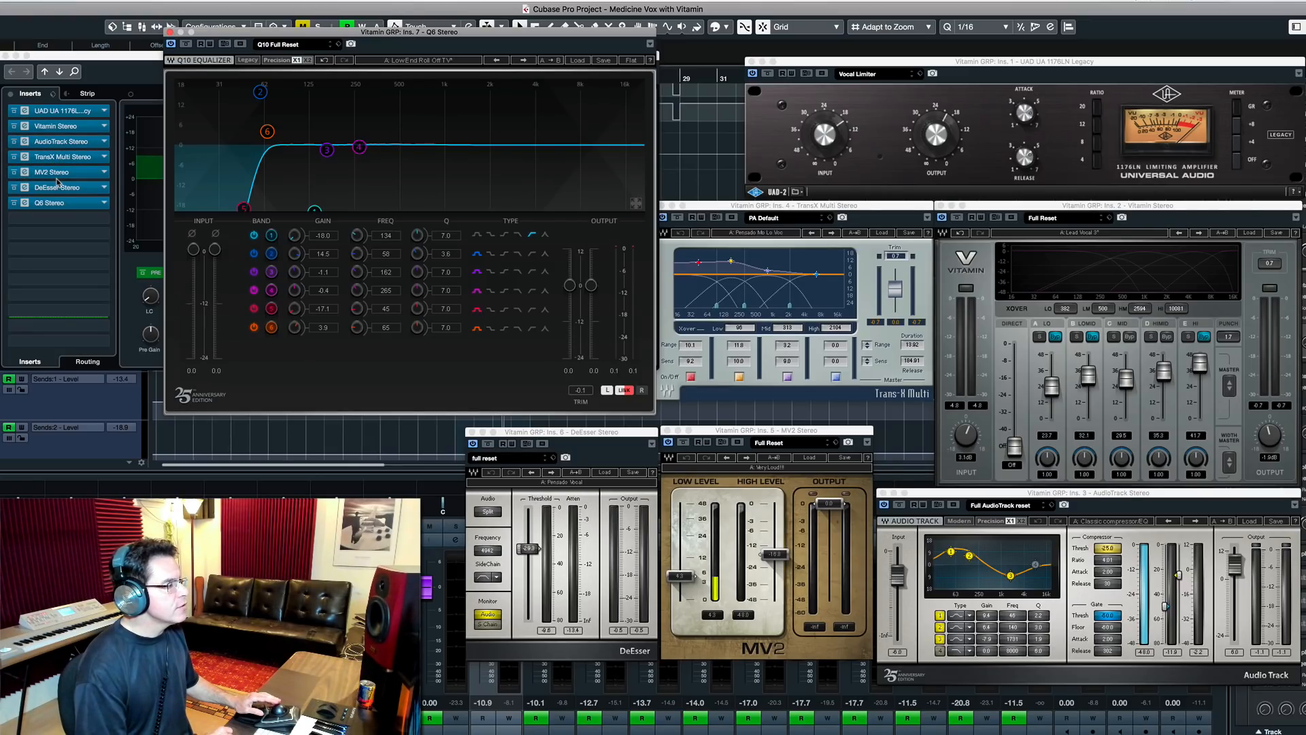
pyautogui.click(9, 57)
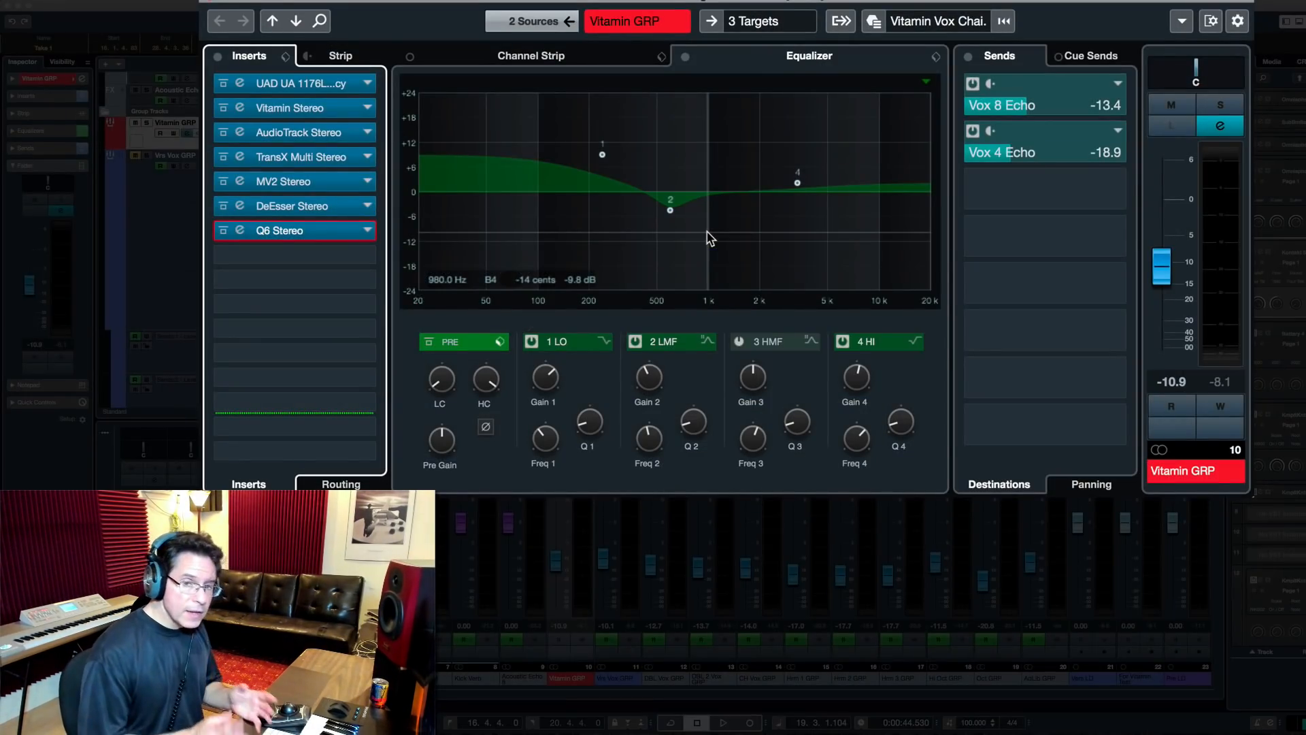
# Step: Bypass and re-enable the Vitamin GRP equalizer, and examine its low, low-mid and high band settings, including the high band's filter type
pyautogui.click(686, 58)
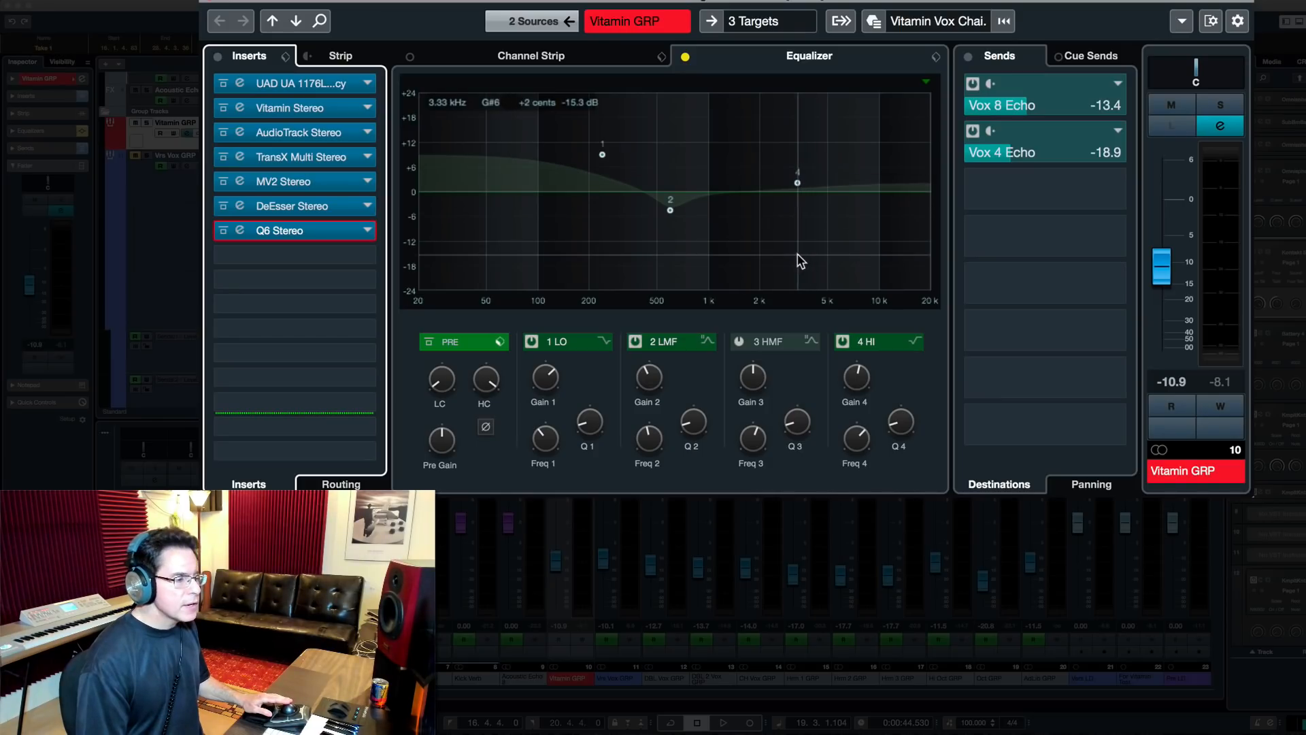
pyautogui.click(685, 58)
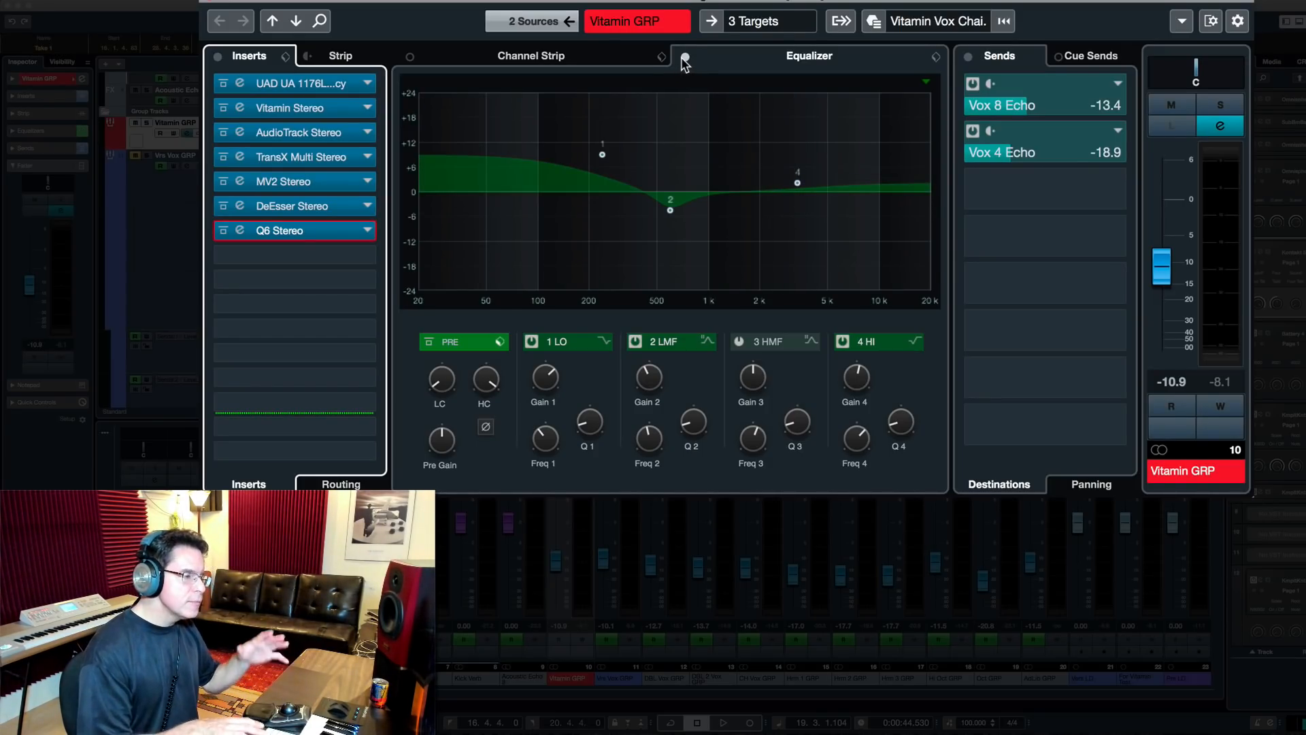
pyautogui.click(547, 375)
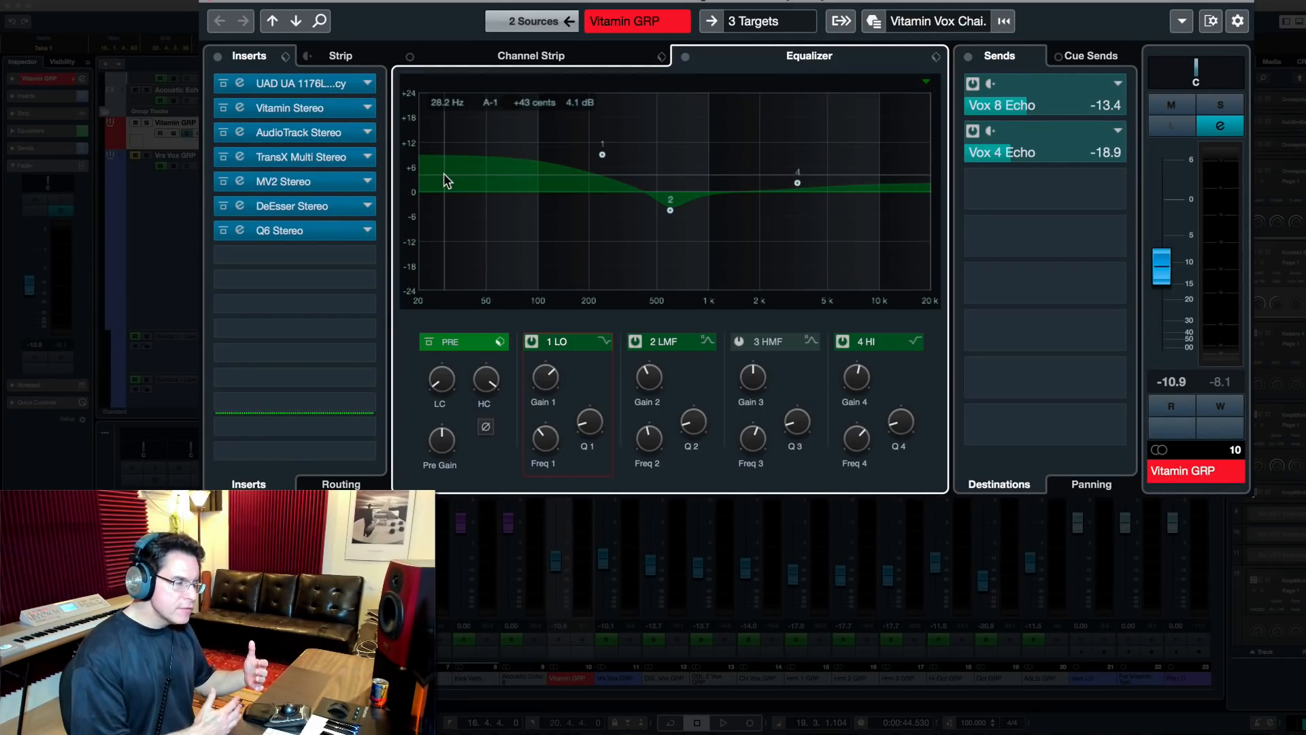
pyautogui.moveTo(647, 474)
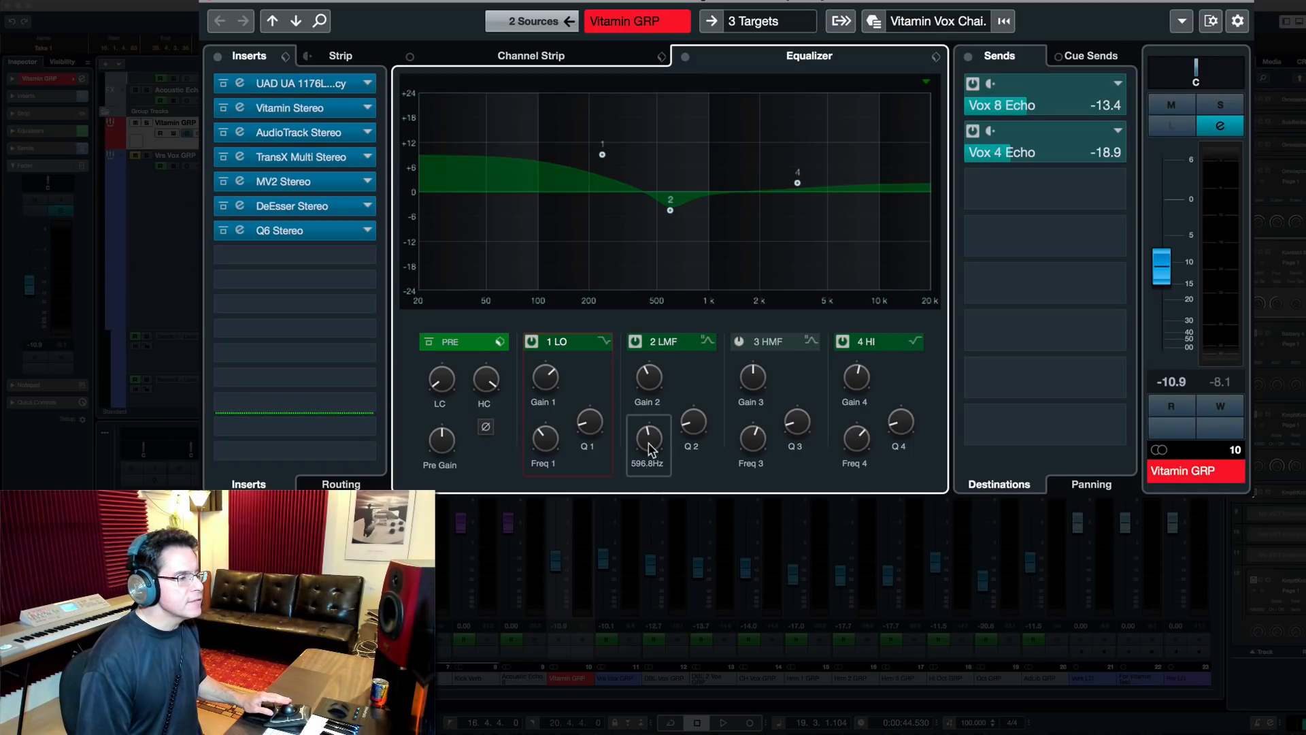
pyautogui.moveTo(673, 219)
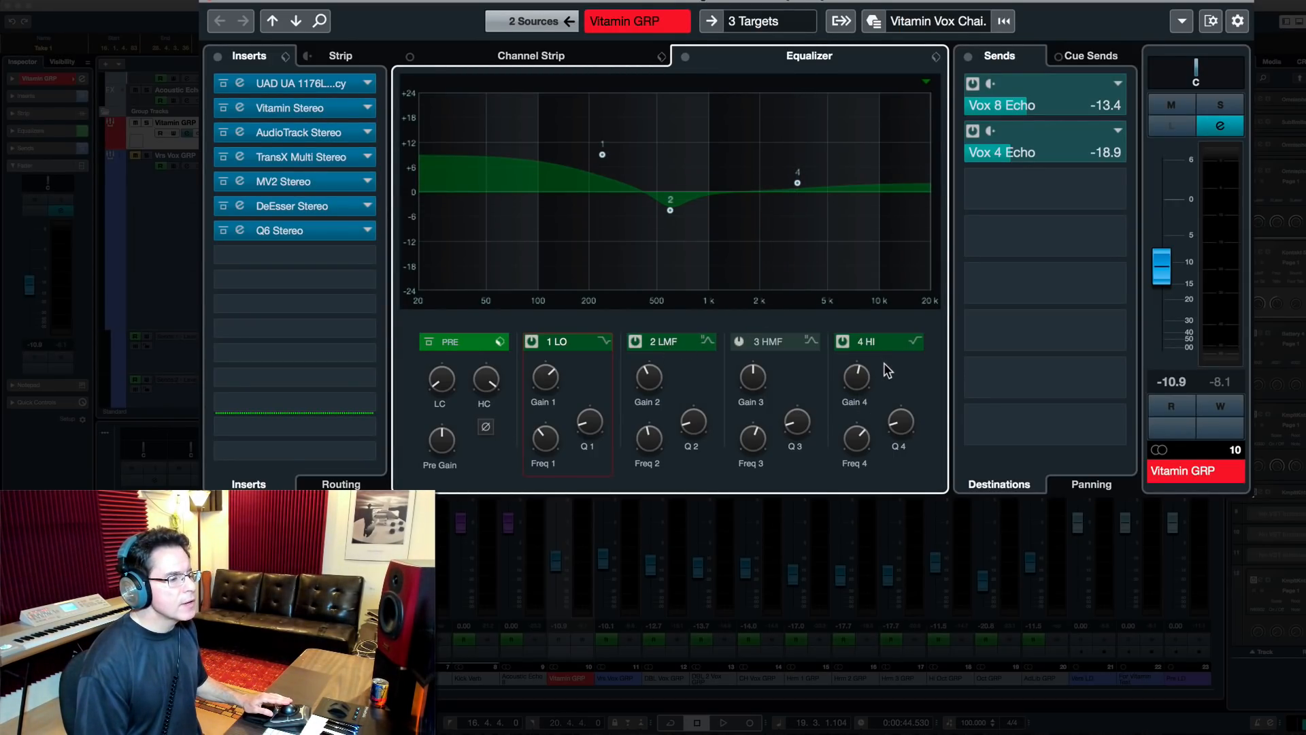
pyautogui.click(913, 340)
pyautogui.click(914, 339)
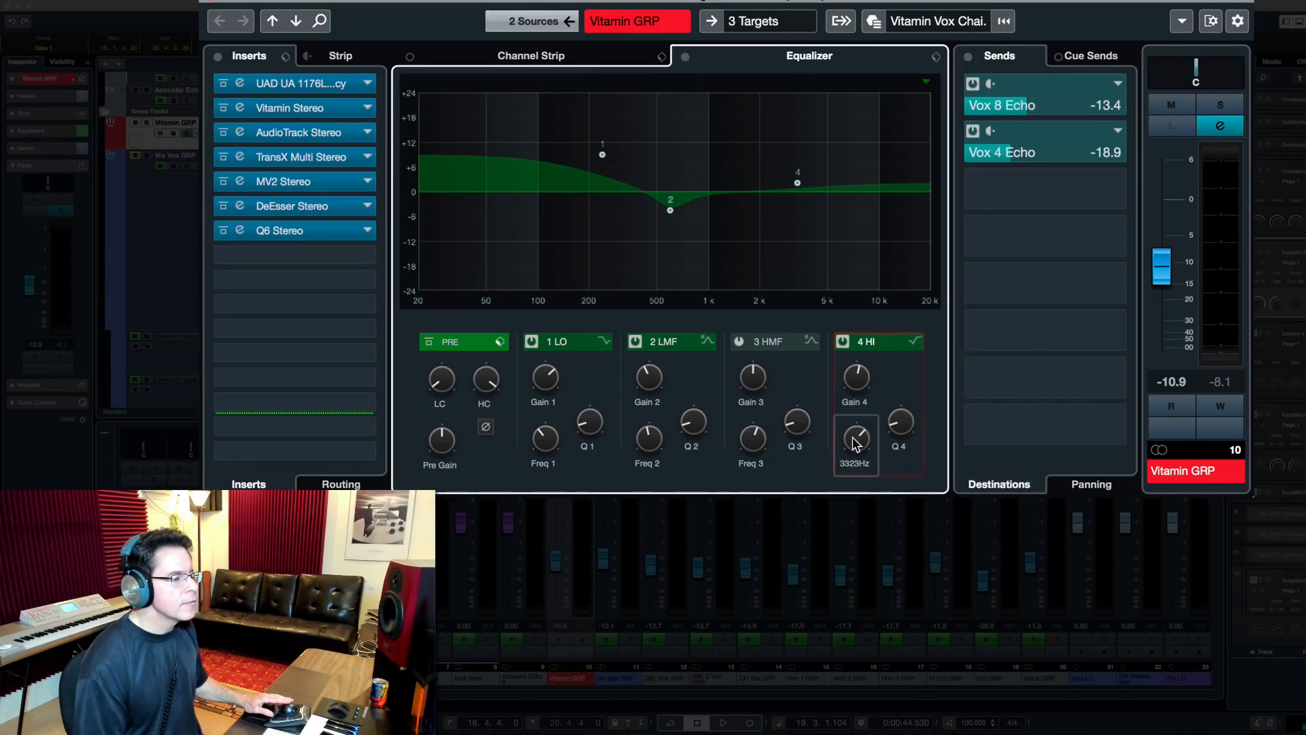